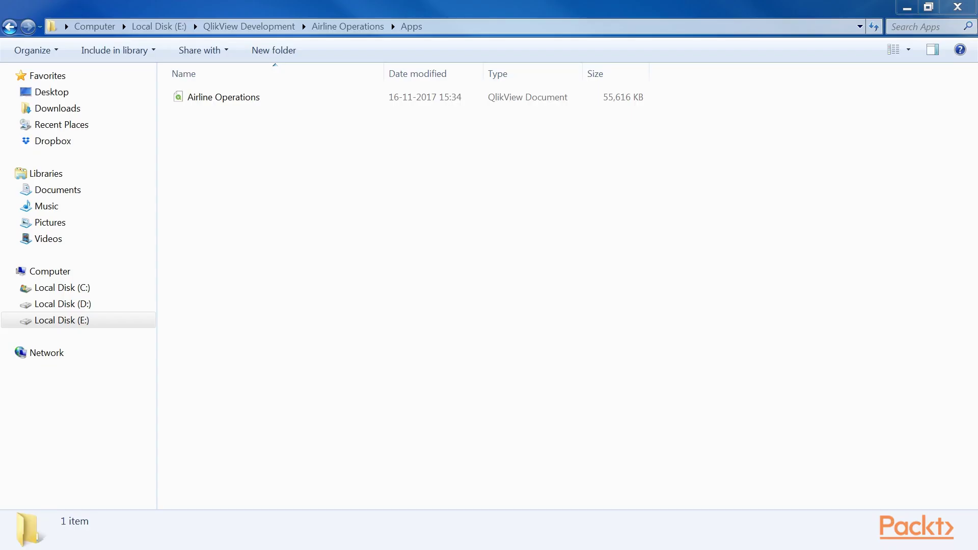
- Open the Airline Operations document from E:\QlikView Development\Airline Operations\Apps
double_click(255, 98)
- Show the Table Viewer diagram of Main Data and its linked dimension tables
left_click(21, 27)
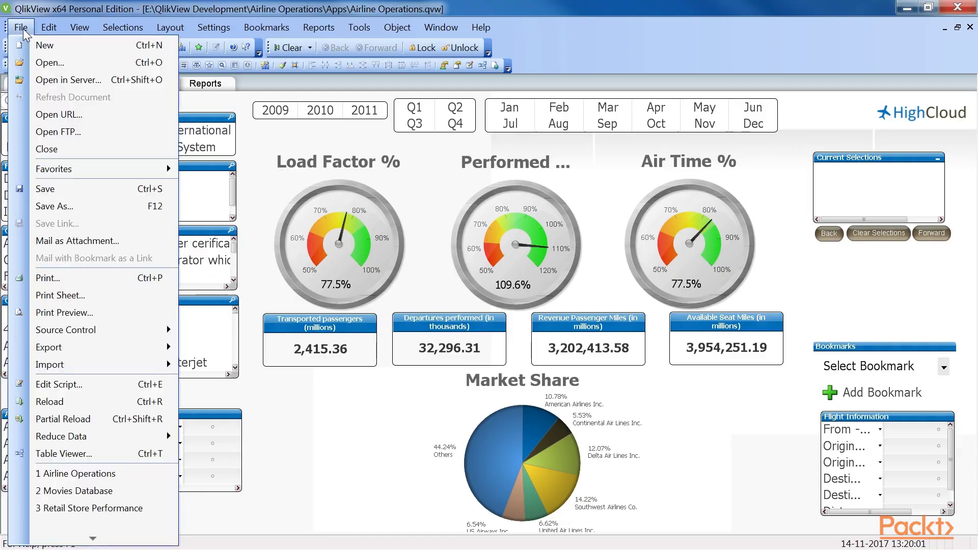
left_click(103, 458)
mouse_move(472, 251)
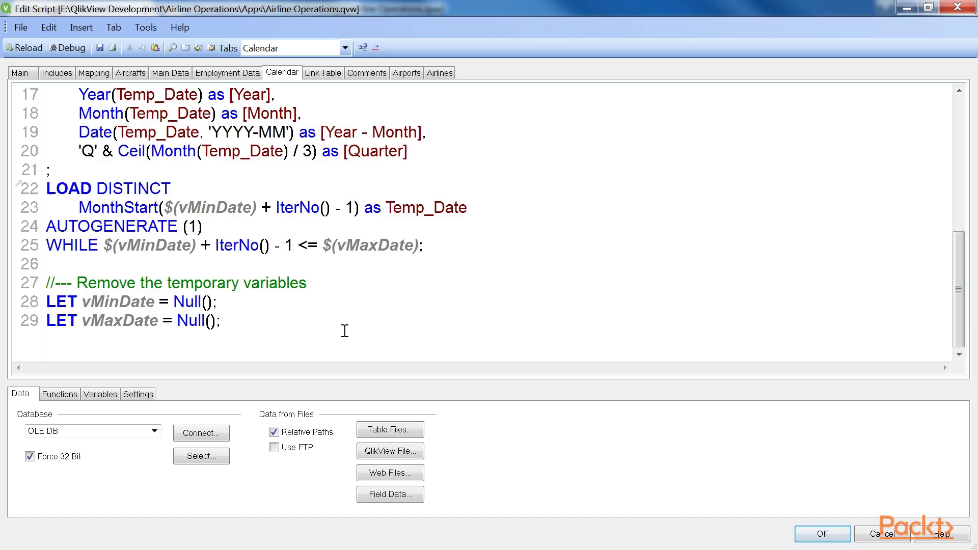
- Reload the script with Ctrl+R and enable the transformation step for the Production Planning file
key("ctrl+r")
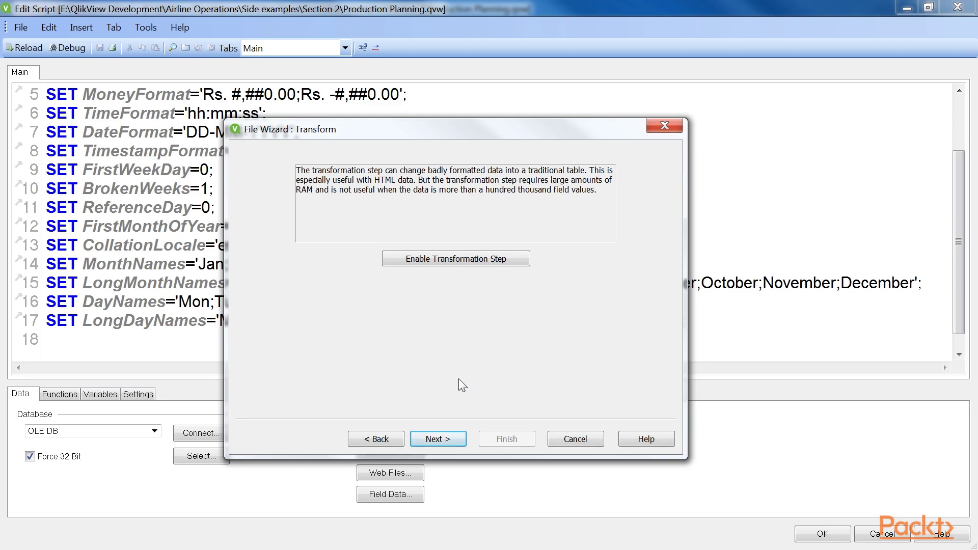
left_click(447, 260)
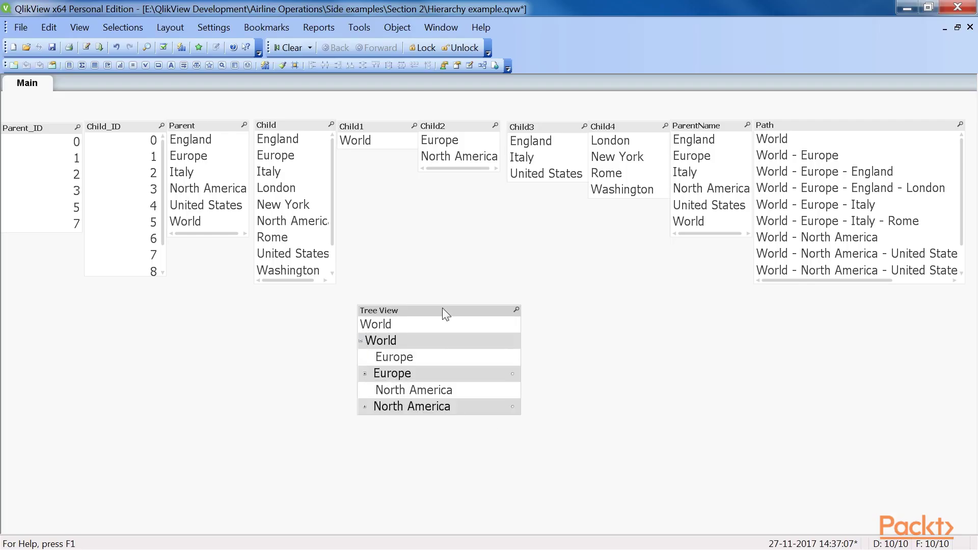
- Expand World > North America > United States in the tree view and select New York
left_click(369, 409)
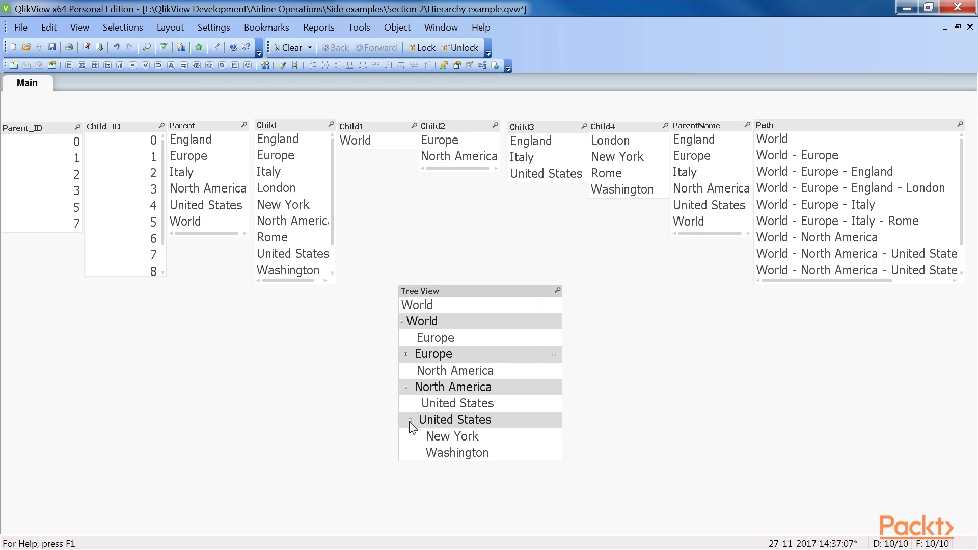
left_click(441, 438)
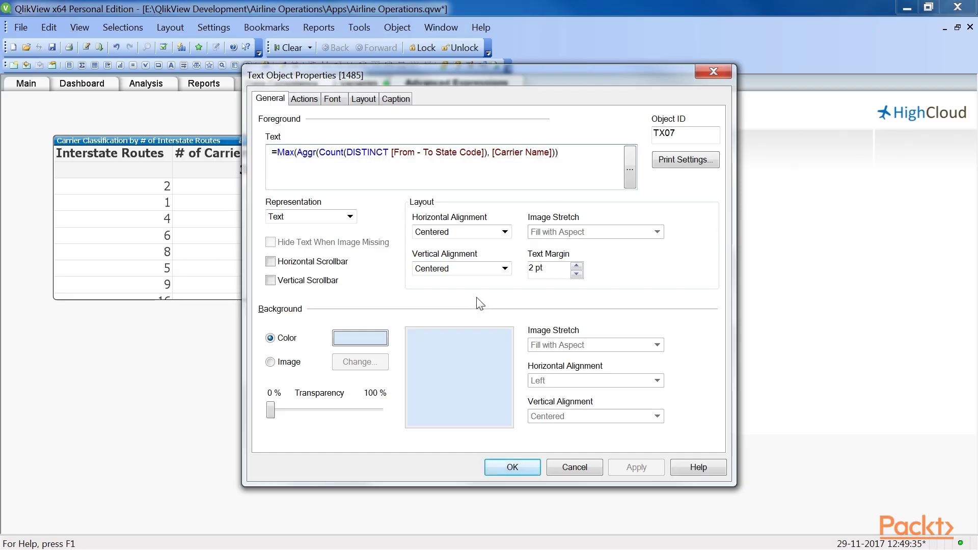
- Replace the Field1/Field2 placeholders in the departures sum with [Carrier Group] = {'Foreign Carriers'}
left_click(727, 146)
key("ctrl+a")
left_click(698, 213)
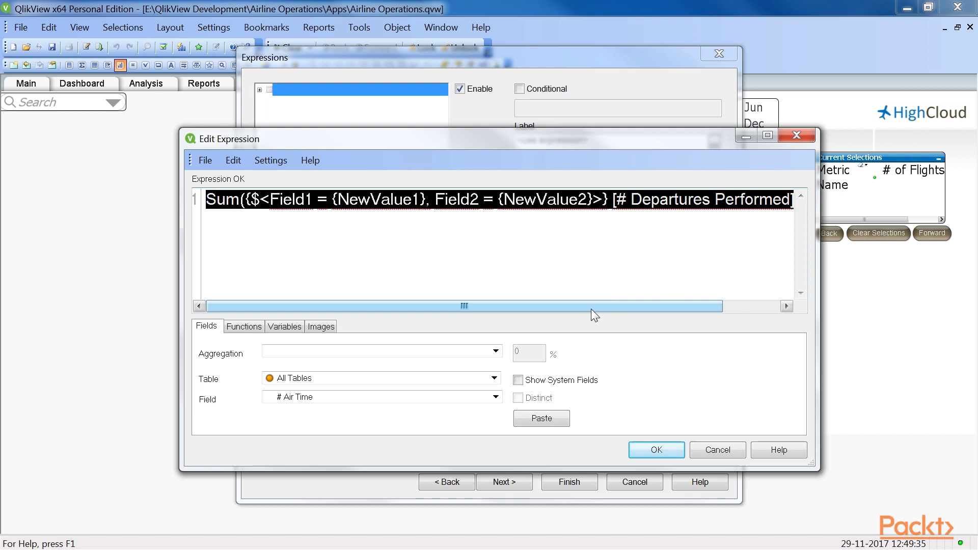
left_click(580, 258)
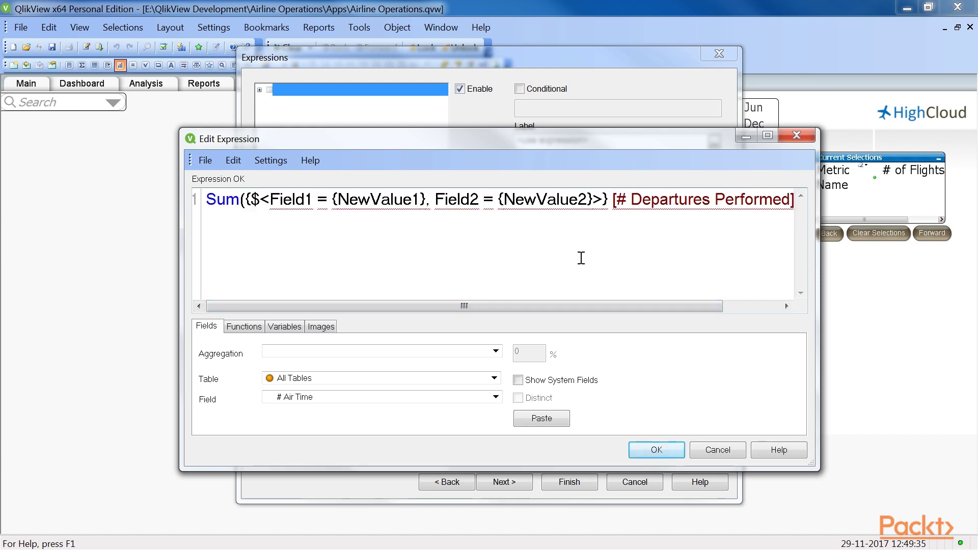
left_click_drag(586, 199, 269, 199)
key("BackSpace")
type("[Carrier Group] = {'Foreign Carriers'")
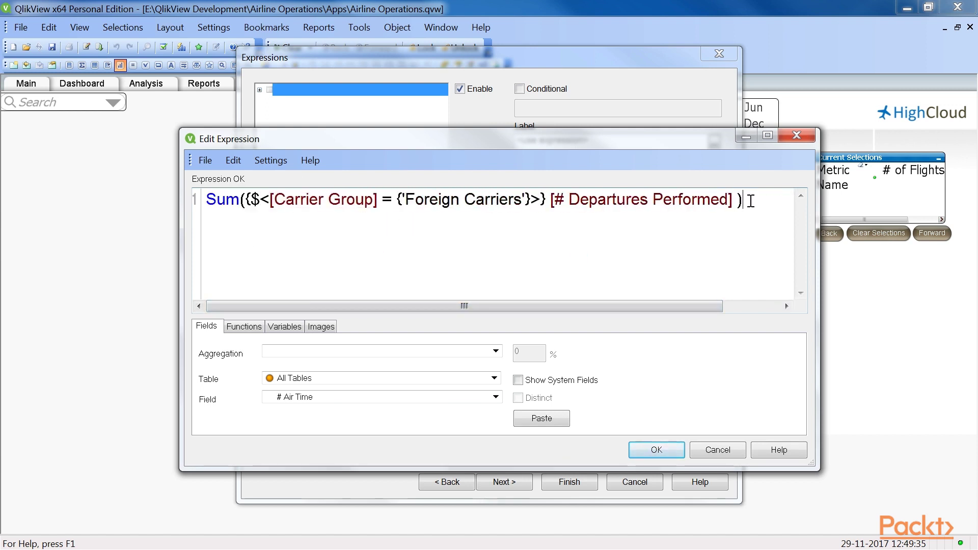
left_click_drag(396, 199, 540, 199)
left_click(538, 220)
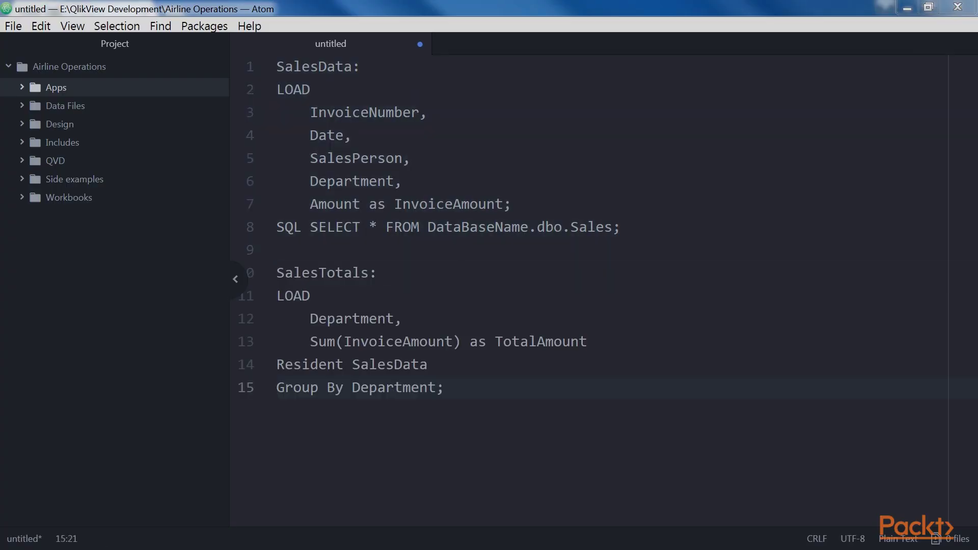
- Highlight Resident, Group By, InvoiceAmount, vLastLoadTime, vLoadTime and ScriptErrorCount in the incremental-load script
left_click_drag(344, 364, 276, 365)
left_click_drag(344, 387, 277, 387)
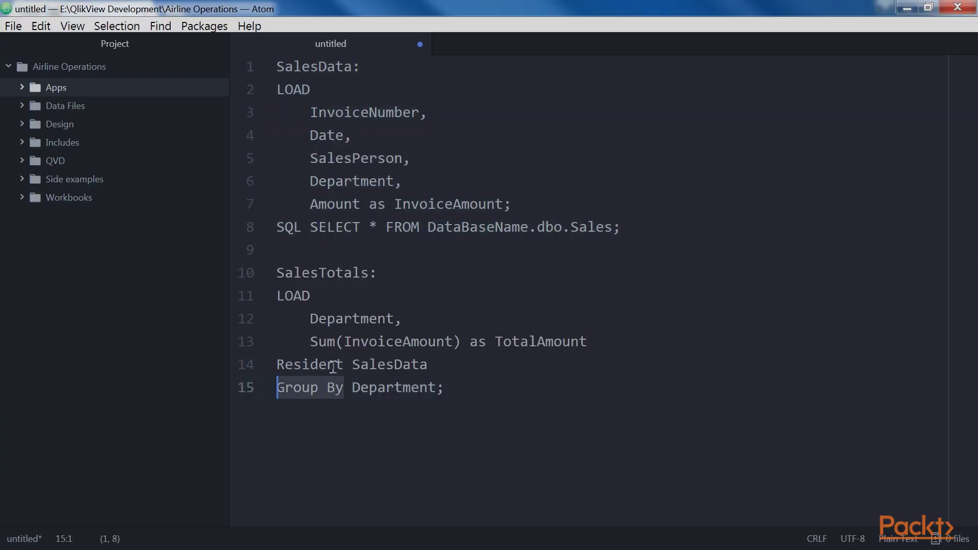
left_click_drag(344, 342, 453, 341)
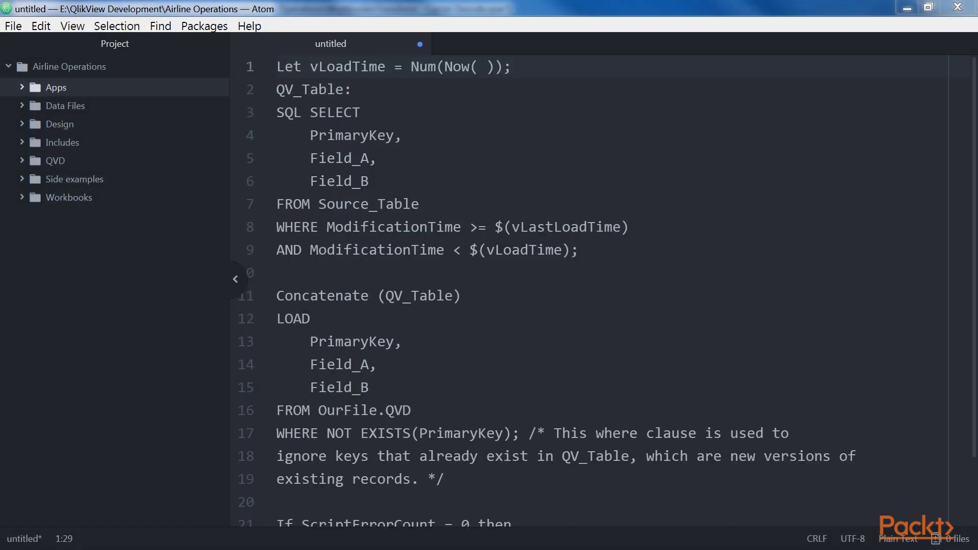
left_click_drag(511, 227, 620, 226)
left_click_drag(479, 249, 570, 249)
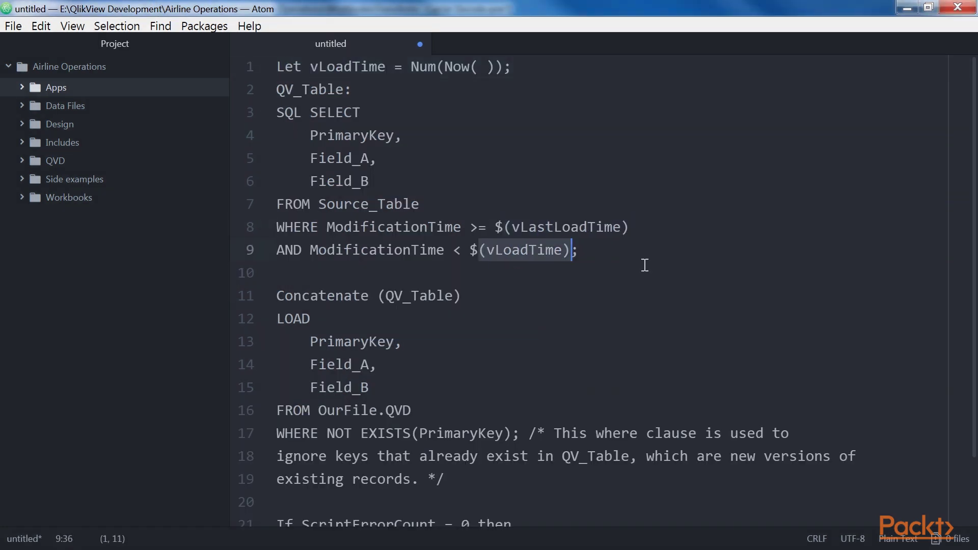
left_click(564, 279)
scroll(564, 279, "down", 2)
left_click_drag(302, 446, 438, 446)
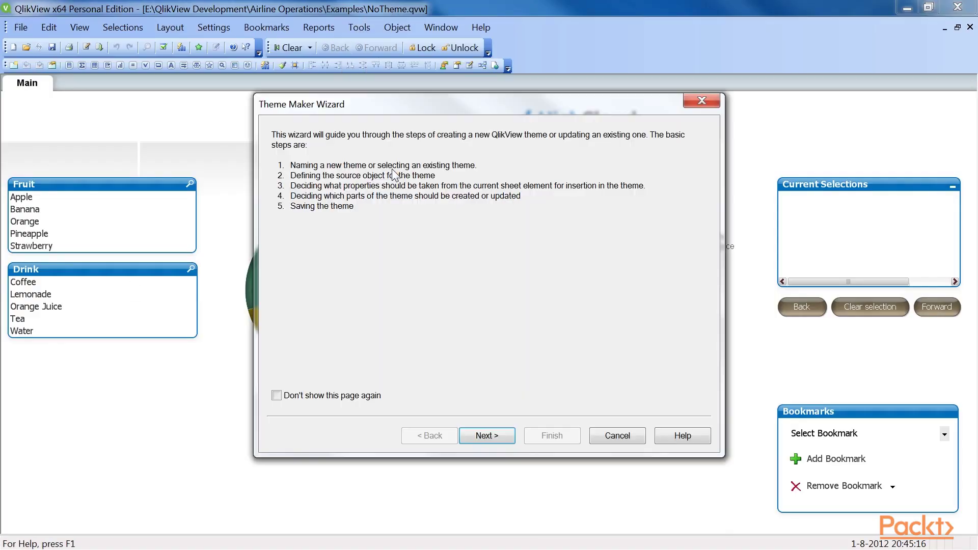
- Save the new theme as HighCloudCorporate and include the Color Map among its properties
key("Return")
key("Return")
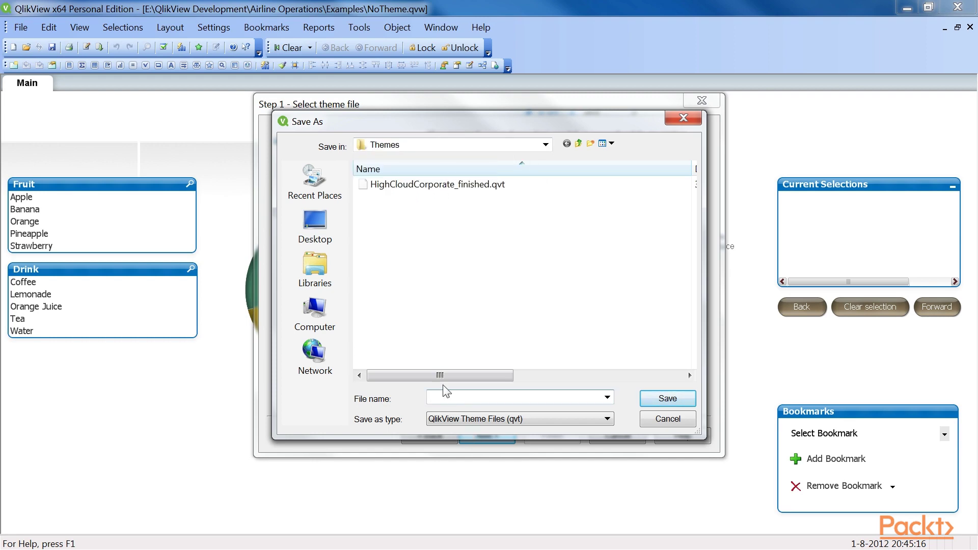
type("HighCloudCorporate")
left_click(657, 400)
left_click(484, 374)
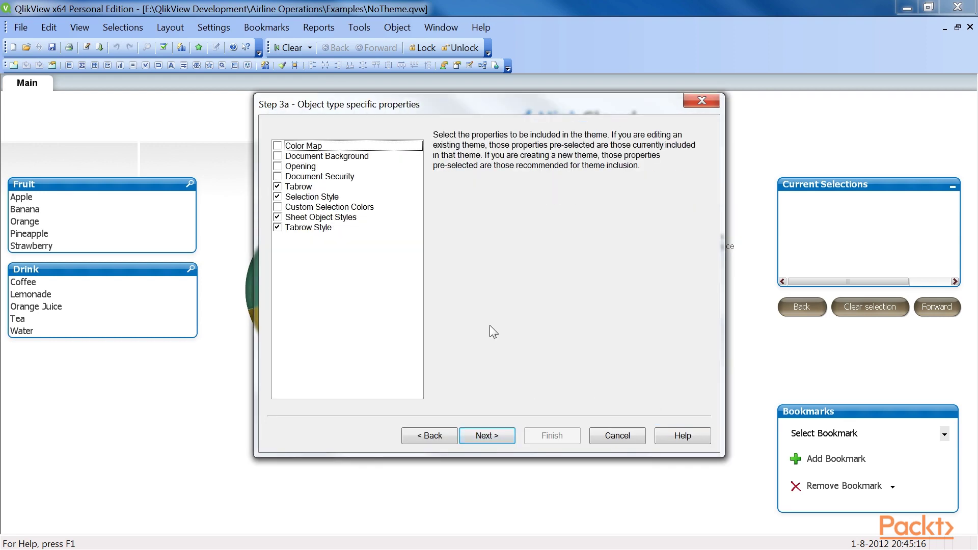
key("Return")
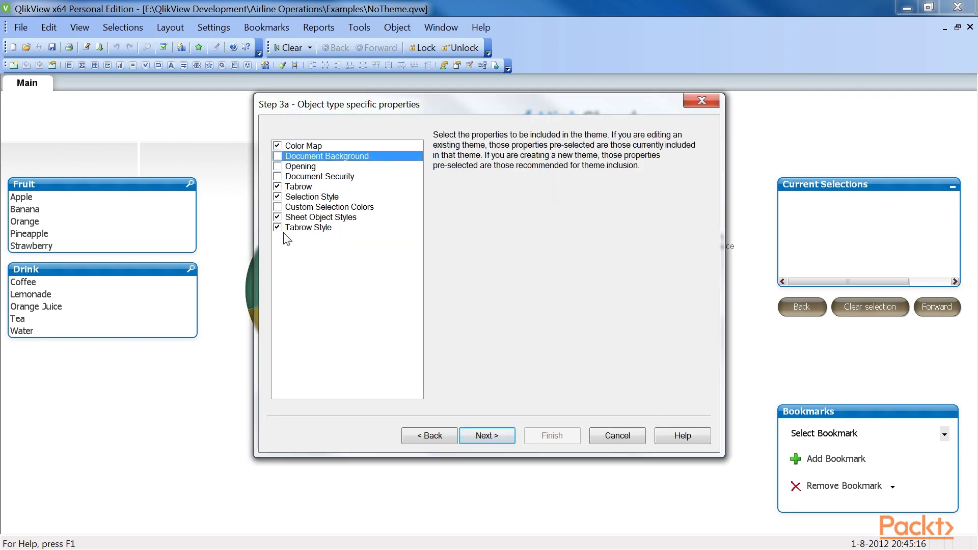
left_click(487, 435)
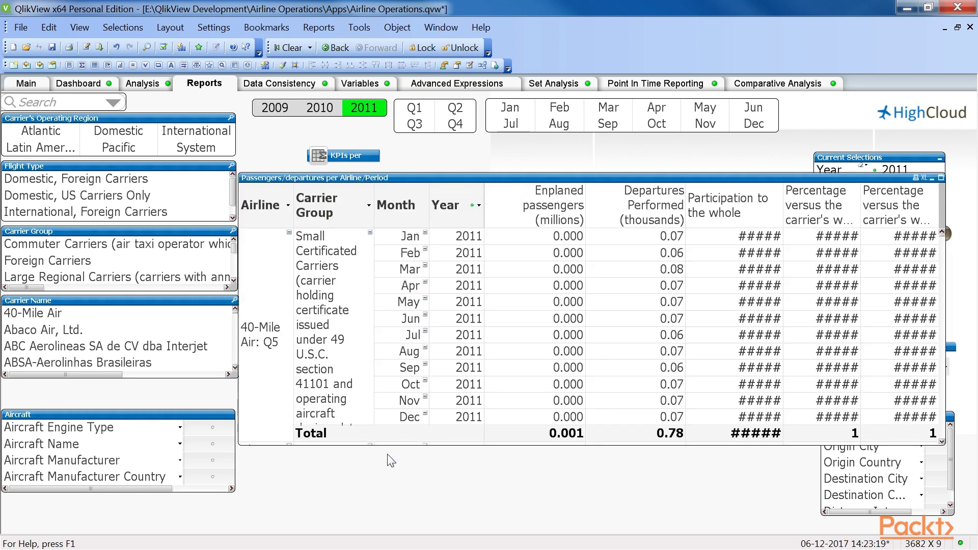
- Set the pivot table's calculation condition to Count(Distinct [Carrier Name]) <= 25
right_click(423, 433)
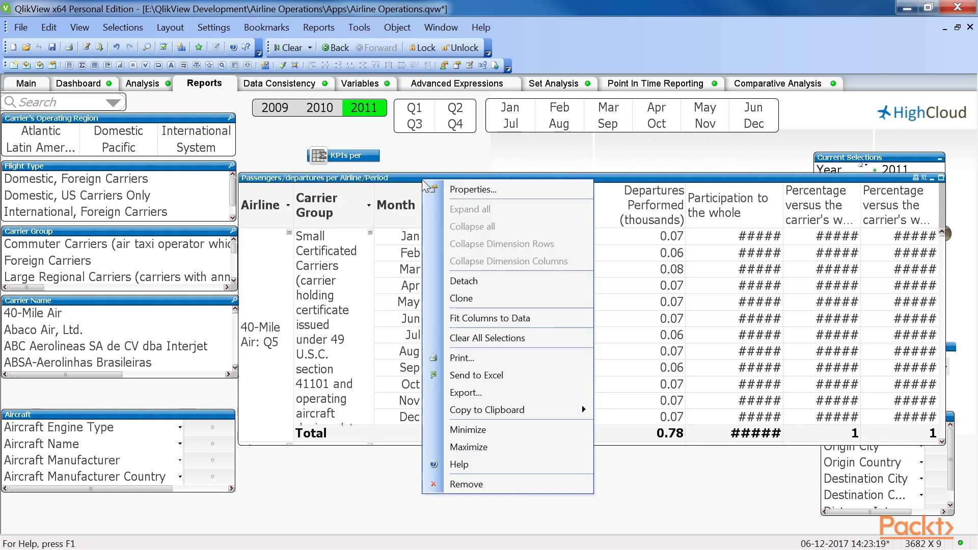
left_click(458, 189)
left_click(652, 299)
type("Count(Distinct [Carrier Name]) <= 25")
left_click(643, 450)
- Add the custom unfulfilled-condition message 'Please select fewer than 25 carriers for this pivot table to be calculated.'
left_click(387, 421)
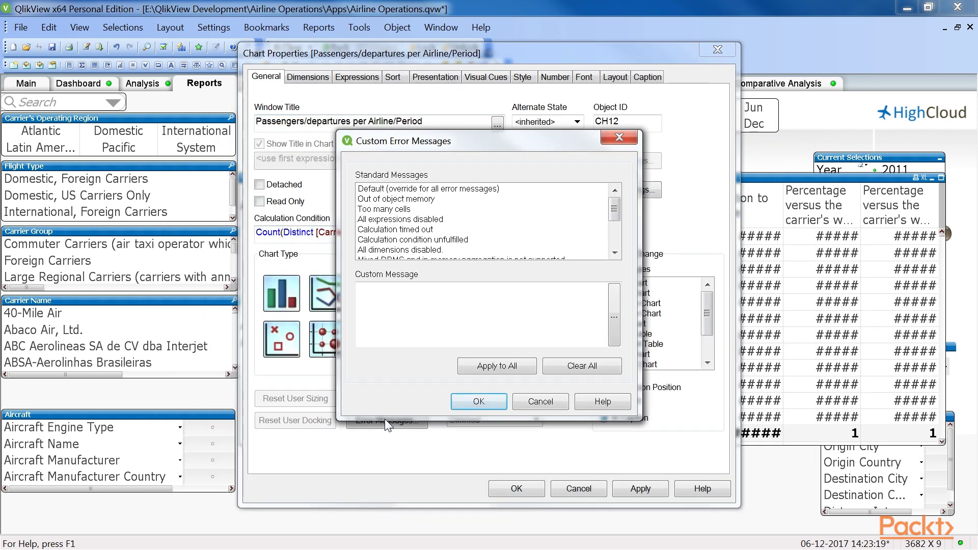
left_click(412, 239)
left_click(445, 305)
type("Please select fewer than 25 carriers for this pivot table to be calculated.")
left_click(479, 401)
left_click(516, 488)
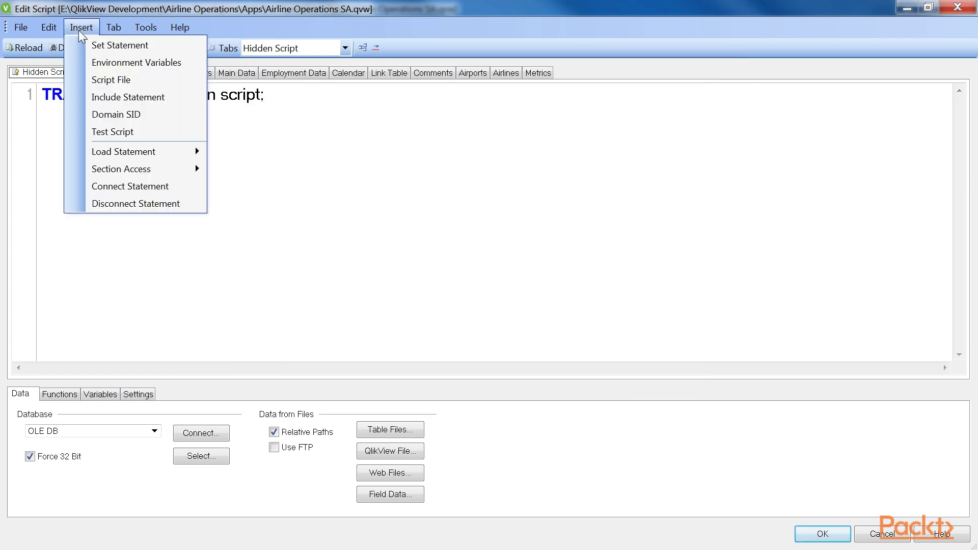
- Insert an inline Section Access block, save the document, and reopen it with the password
left_click(235, 169)
left_click(519, 418)
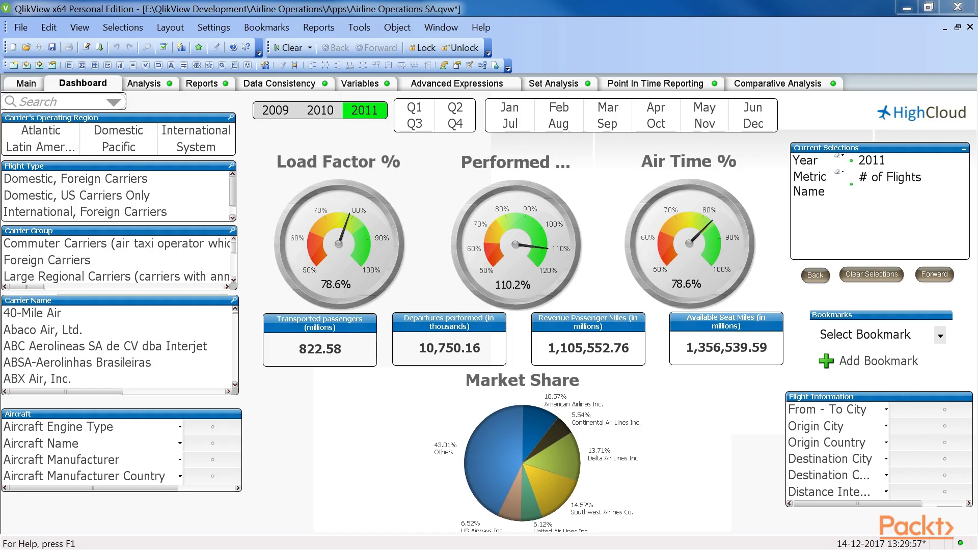
key("ctrl+s")
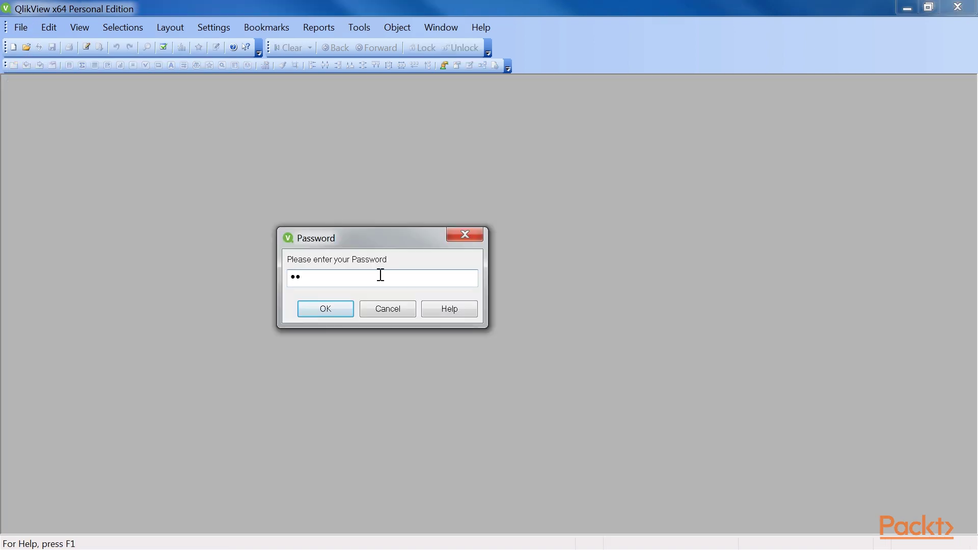
key("Return")
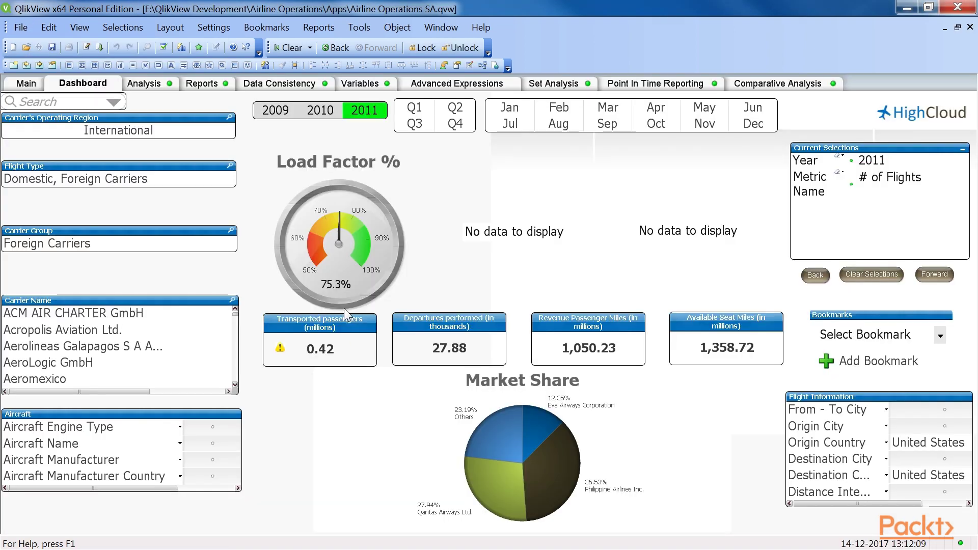